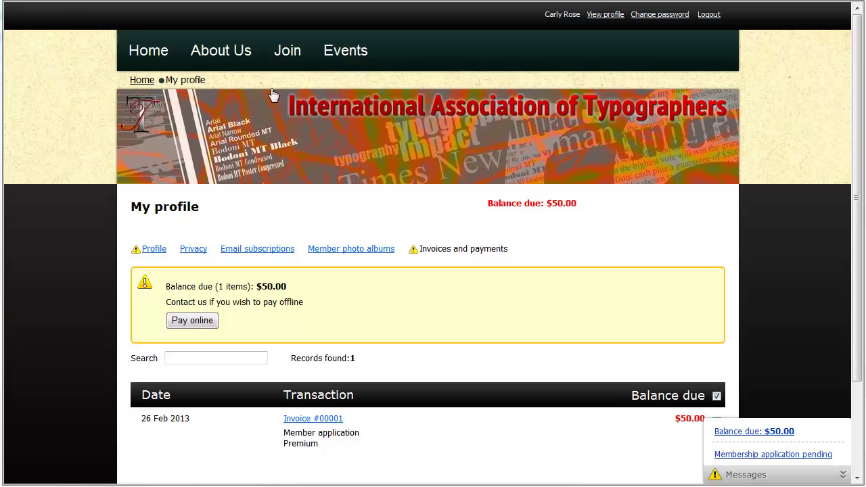
Step: Pay the $50.00 invoice online with a test Visa card expiring December 2015
click(201, 323)
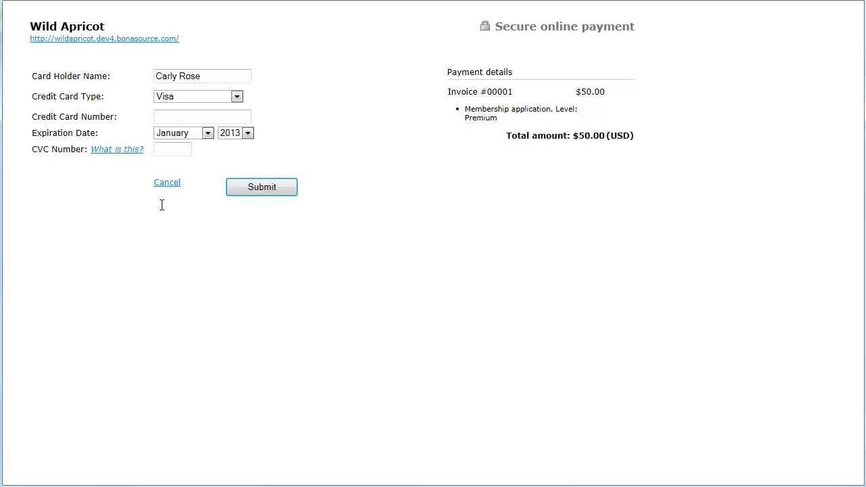
click(158, 118)
text(4788250000028291)
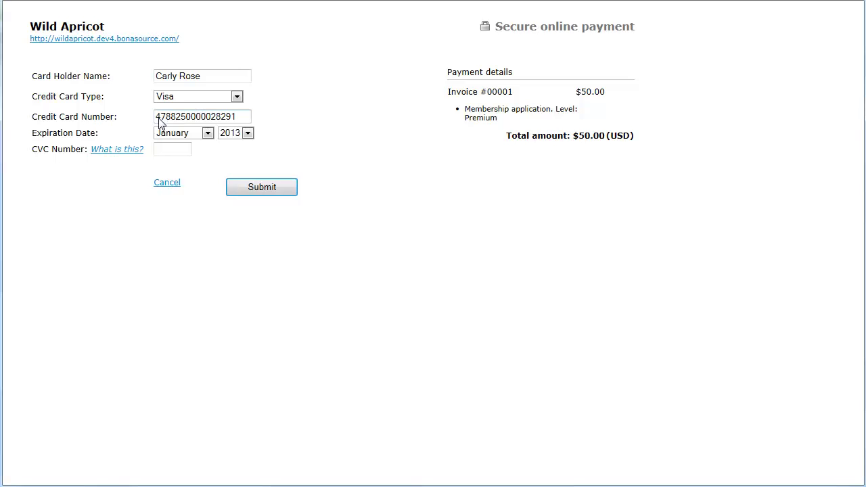
click(209, 133)
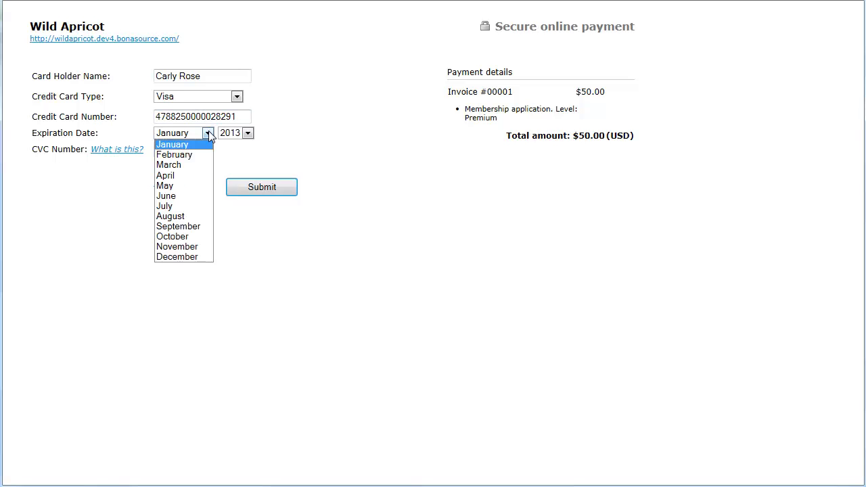
click(200, 258)
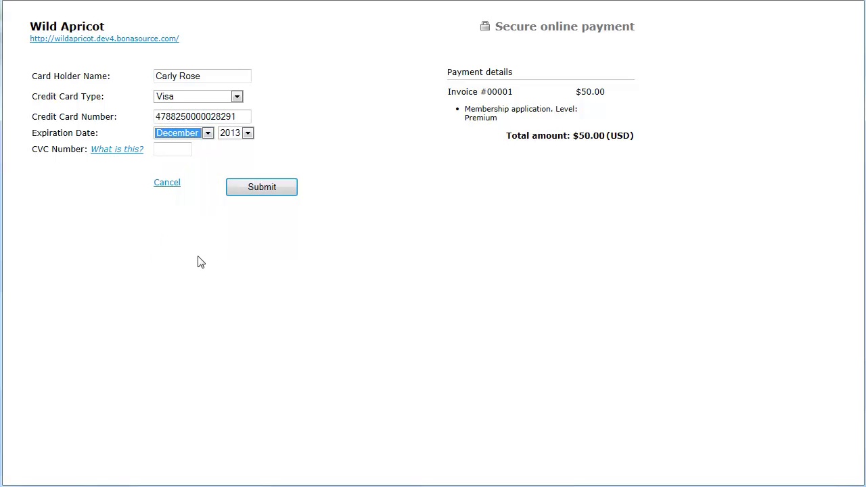
click(249, 134)
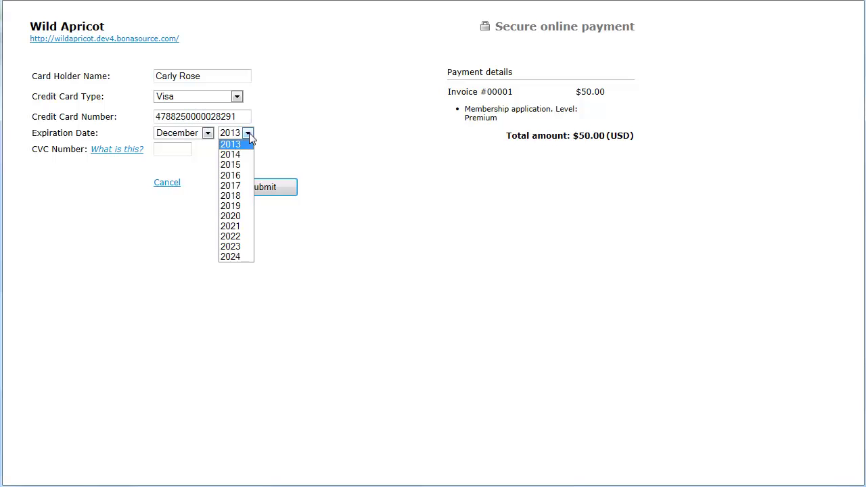
click(241, 166)
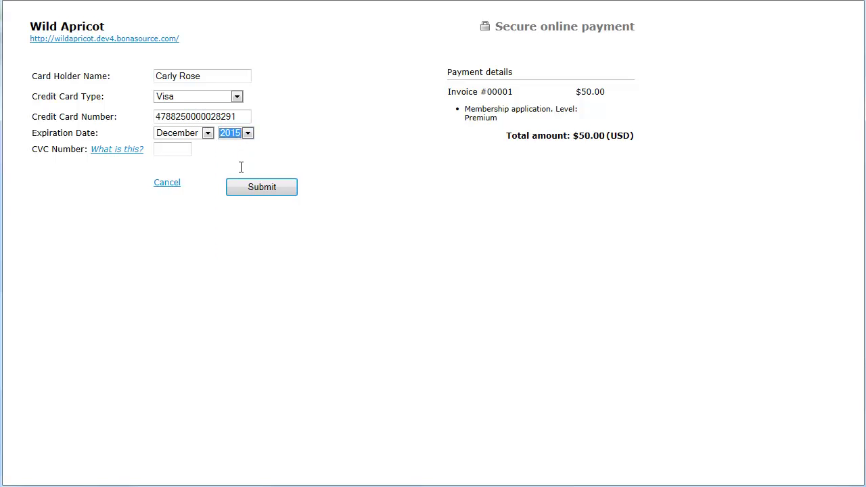
click(158, 152)
text(123)
click(260, 193)
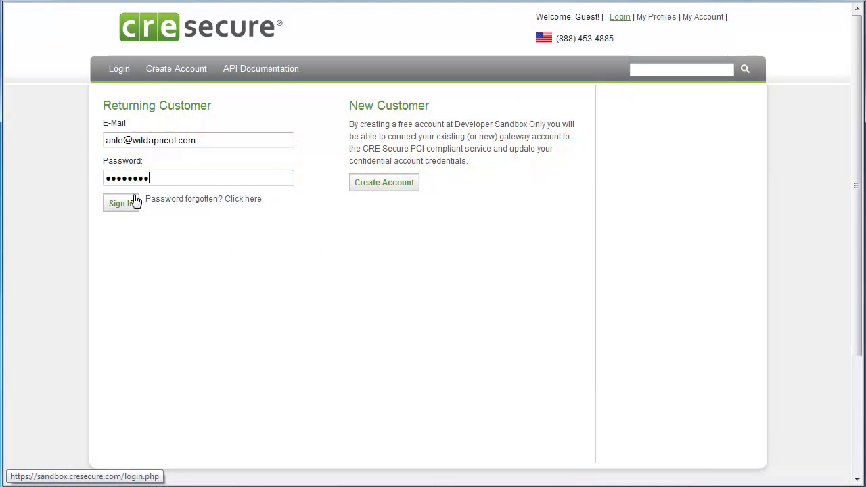
Step: Sign in to CRE Secure and review the profile's connection credentials
click(120, 207)
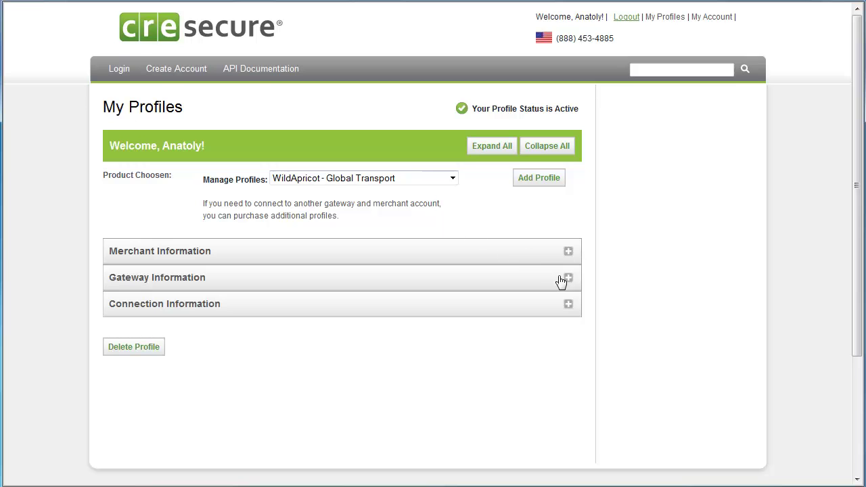
click(569, 304)
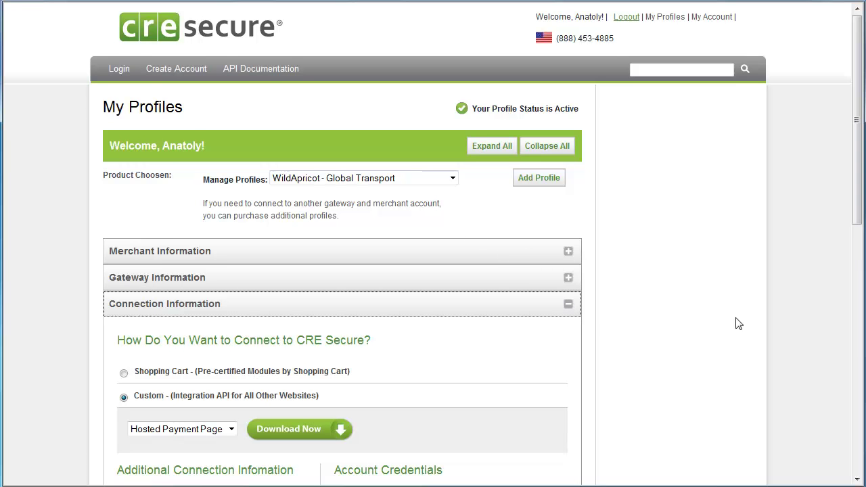
click(860, 423)
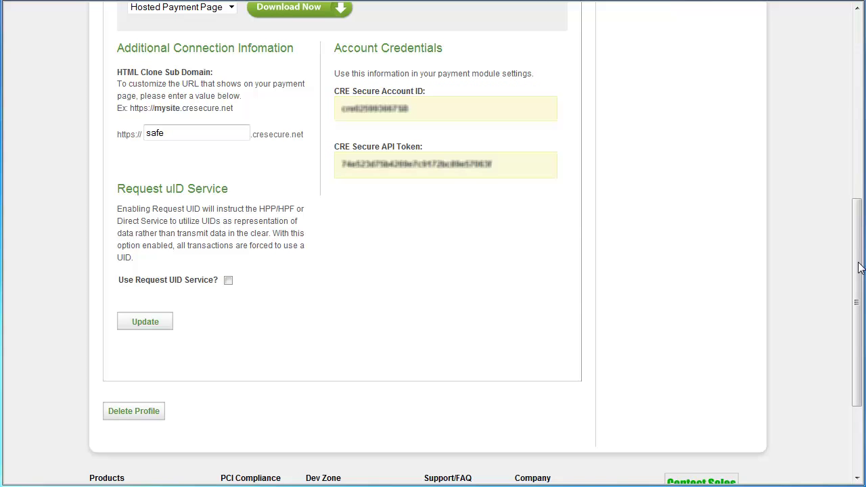
click(858, 161)
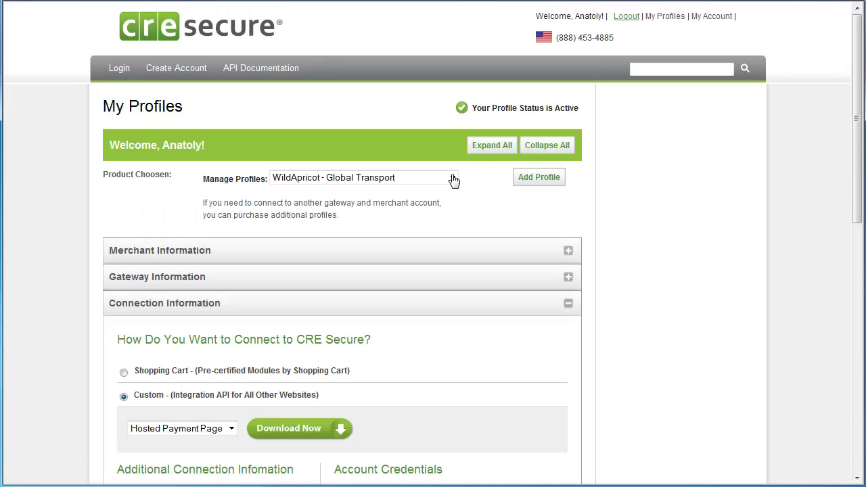
Step: Add payments.wildapricot.com as an authorized website in the gateway information
click(190, 279)
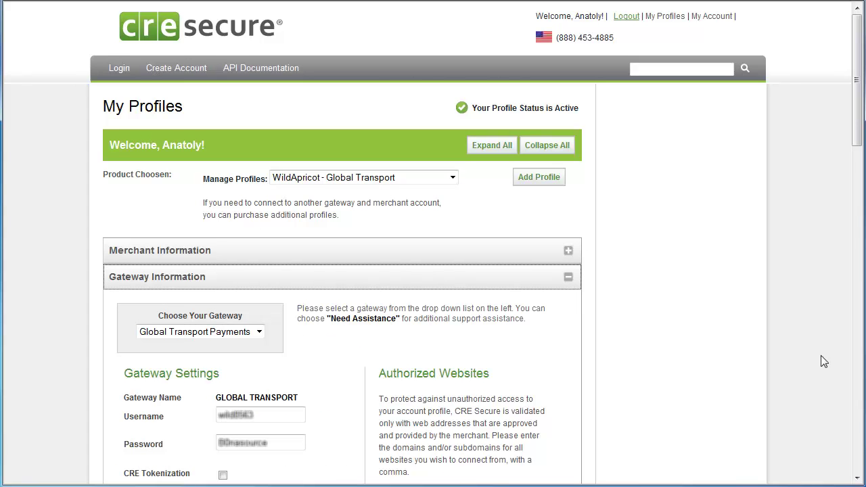
click(859, 406)
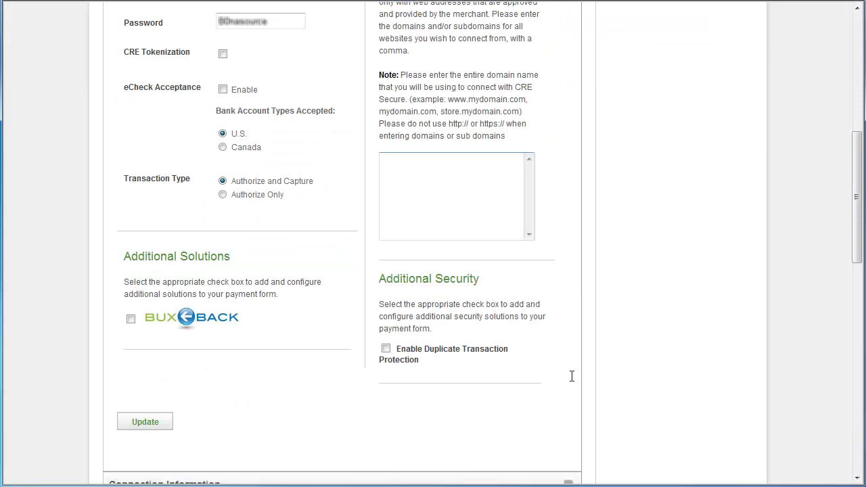
click(387, 164)
text(payments.wildapricot.com)
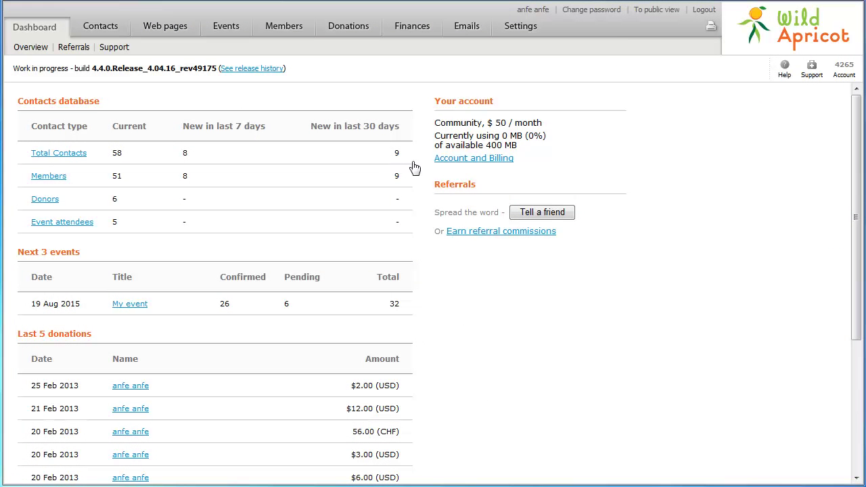
Step: Open Settings > Payment settings under Finances and put them into edit mode
click(518, 30)
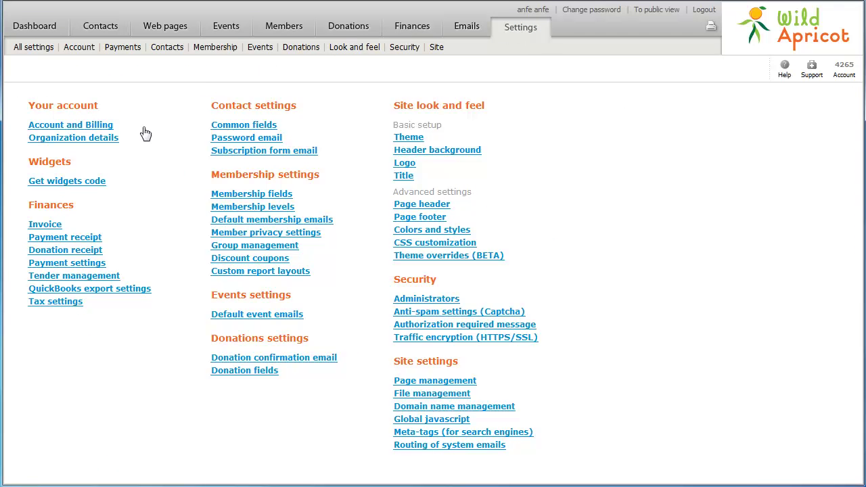
click(95, 264)
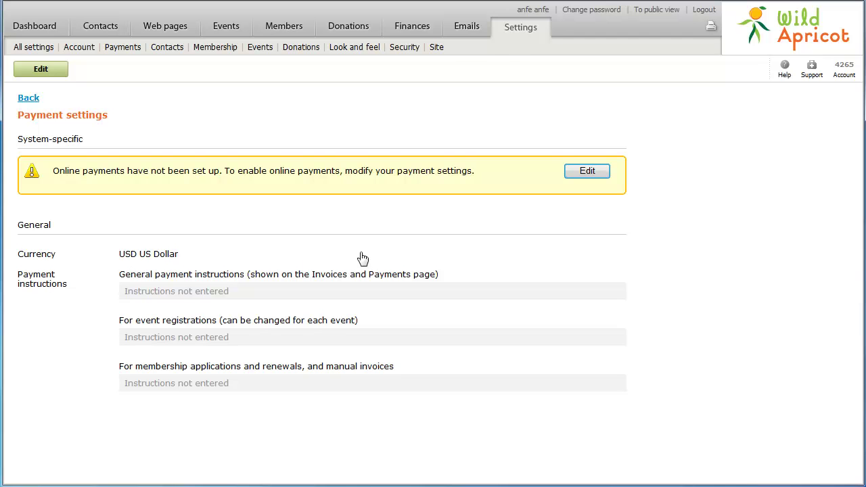
click(577, 174)
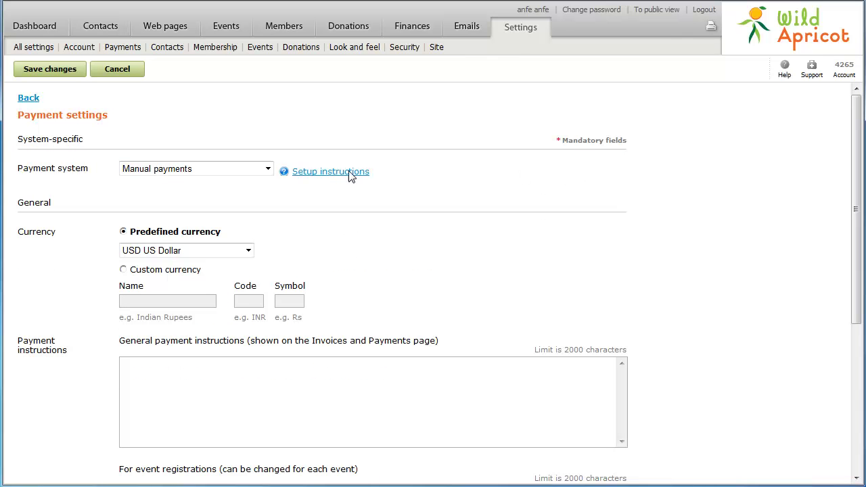
Step: Change the payment system from Manual payments to CRE Secure (beta)
click(196, 175)
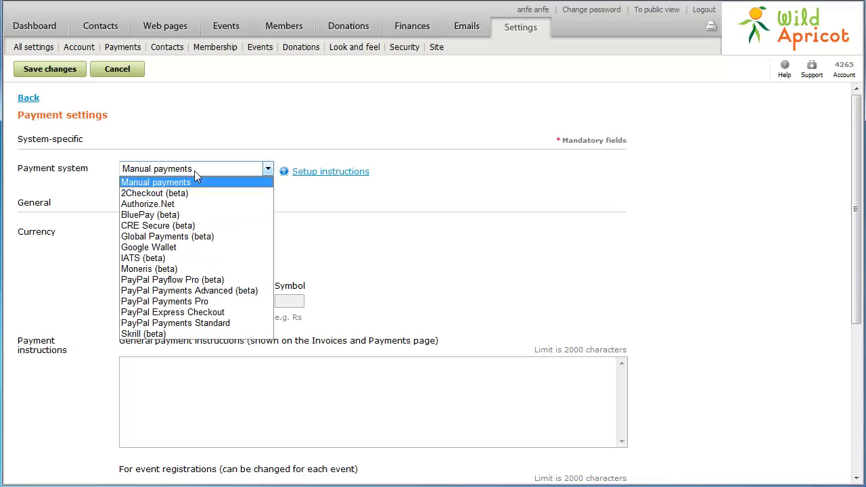
click(188, 226)
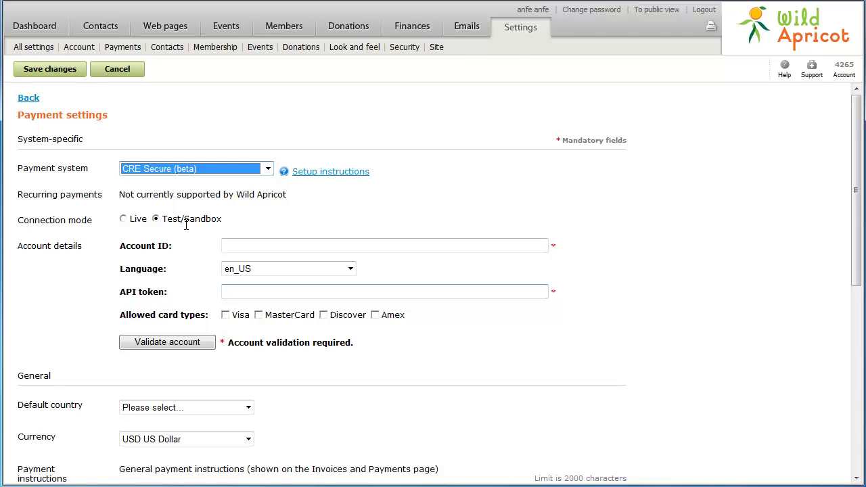
Step: Paste the CRE Secure account ID and API token, keeping en_US as the language
click(239, 246)
key(ctrl+v)
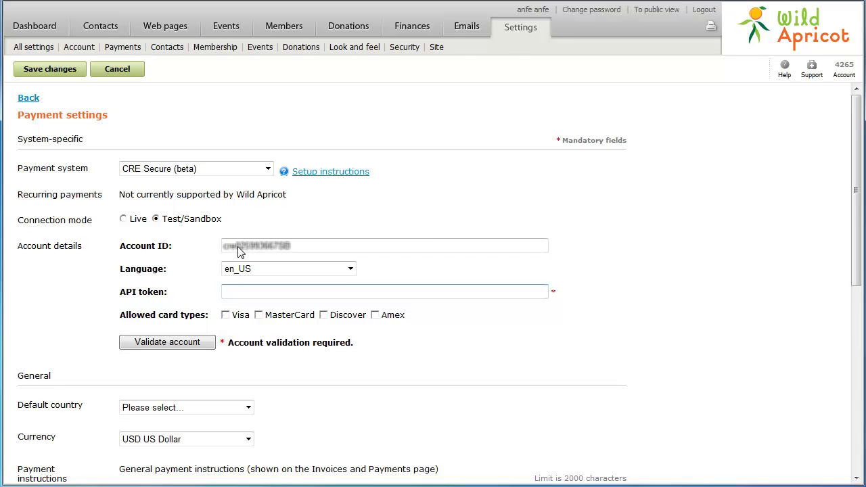
click(350, 269)
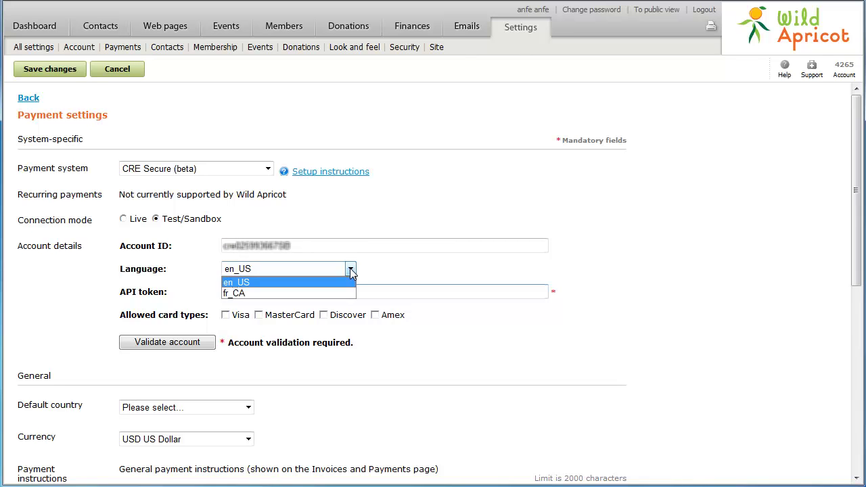
click(351, 269)
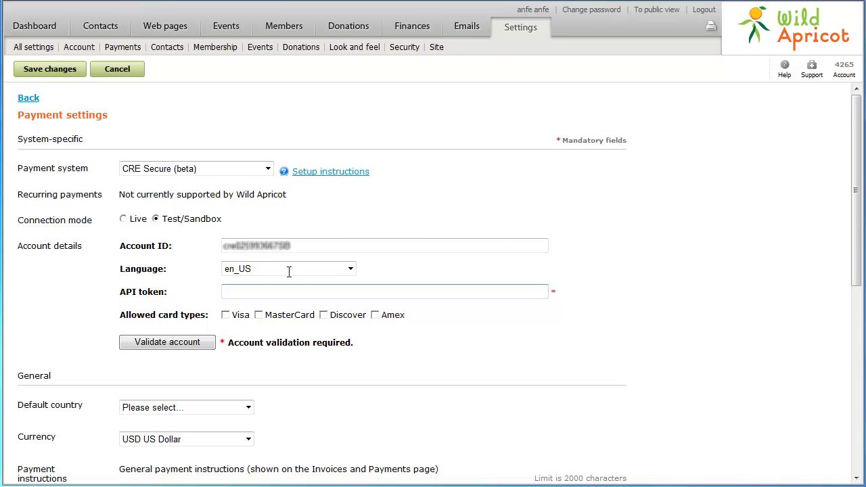
click(253, 292)
key(ctrl+v)
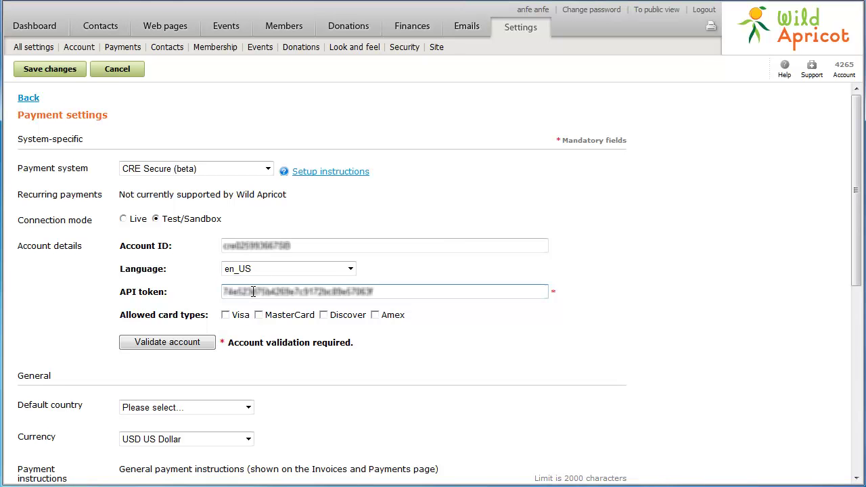
Step: Allow Visa, MasterCard and Amex cards and validate the account
click(226, 316)
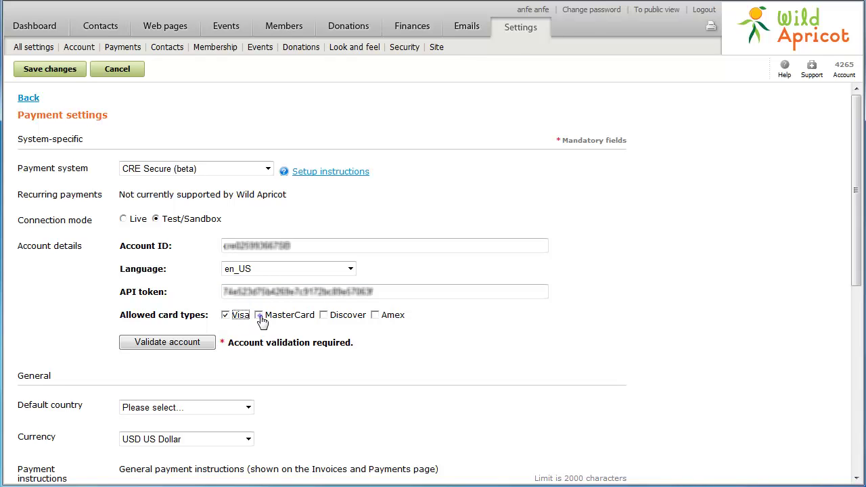
click(260, 316)
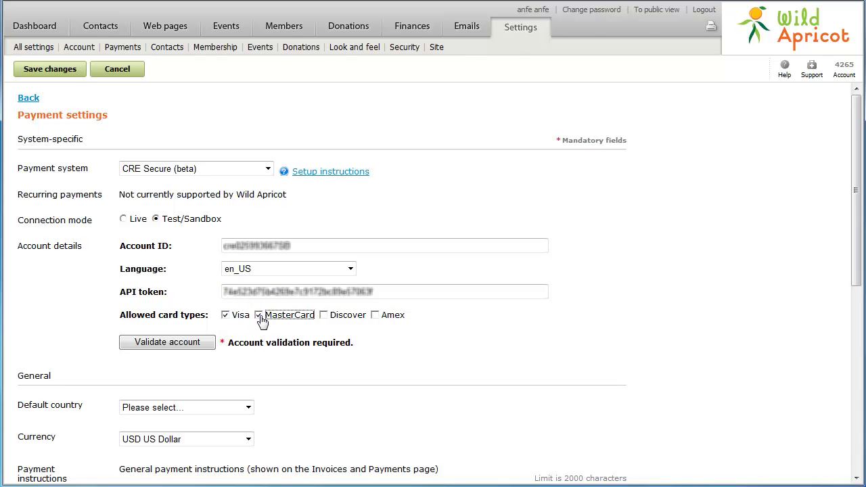
click(376, 316)
click(163, 346)
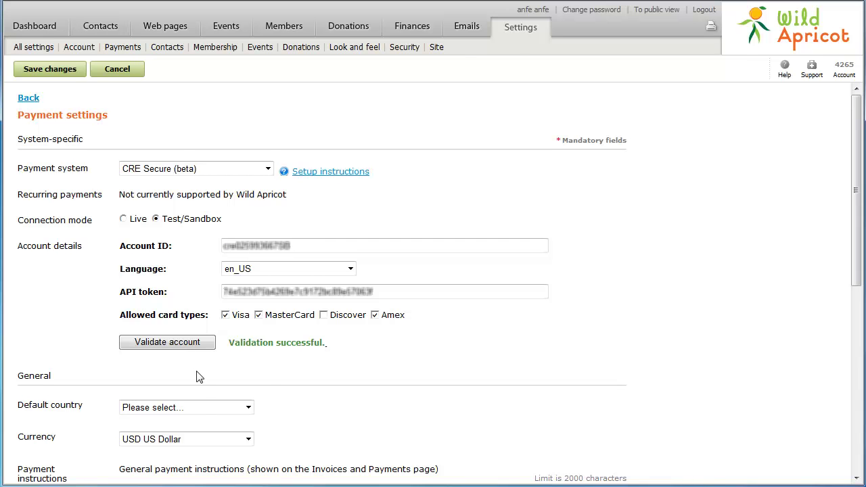
Step: Choose United States as default country and confirm USD US Dollar currency
click(203, 412)
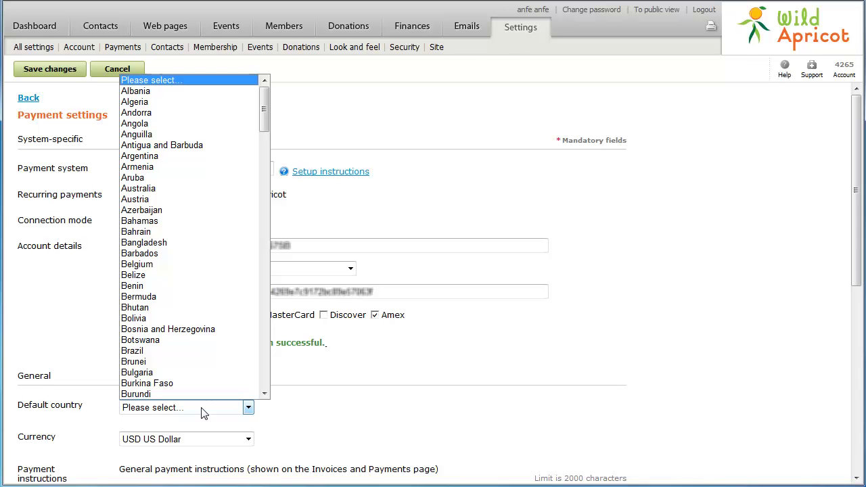
click(264, 378)
click(264, 377)
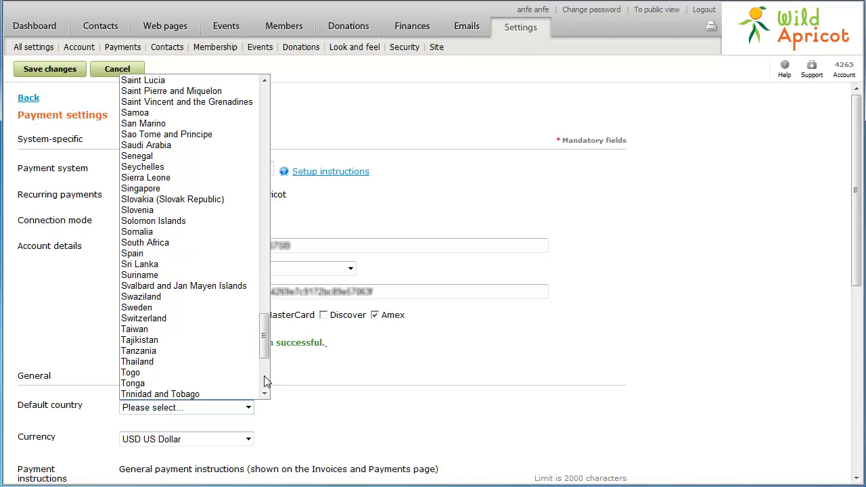
click(264, 376)
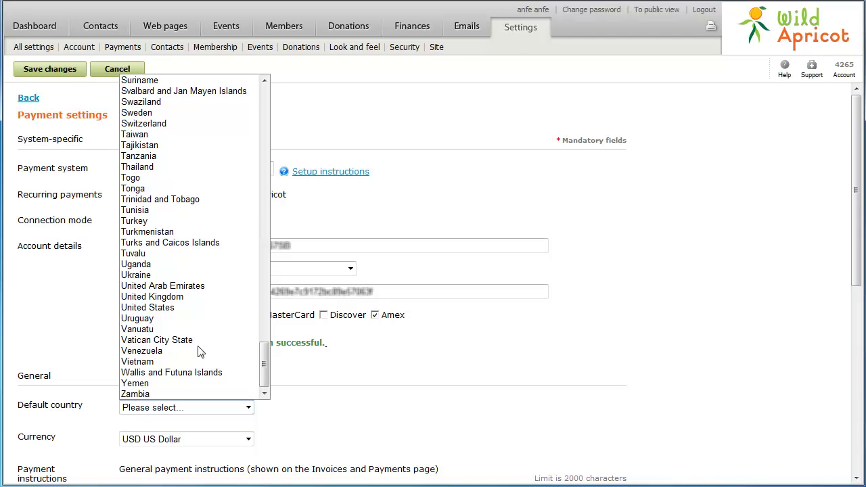
click(176, 307)
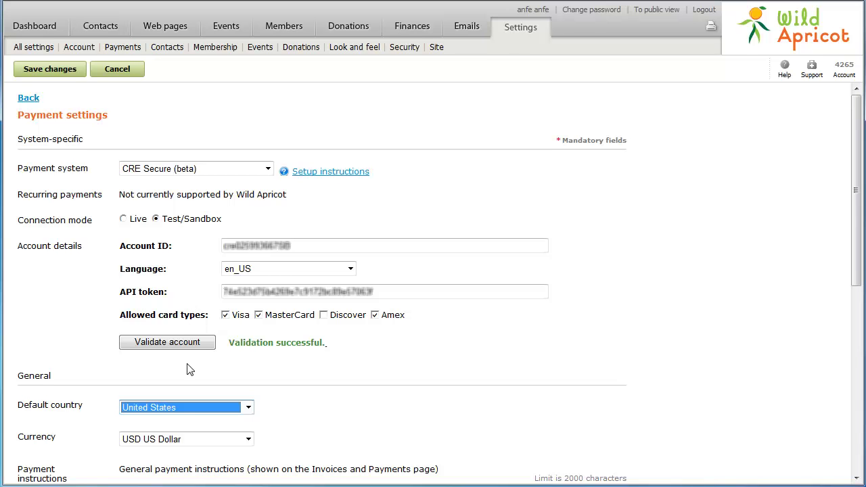
click(189, 441)
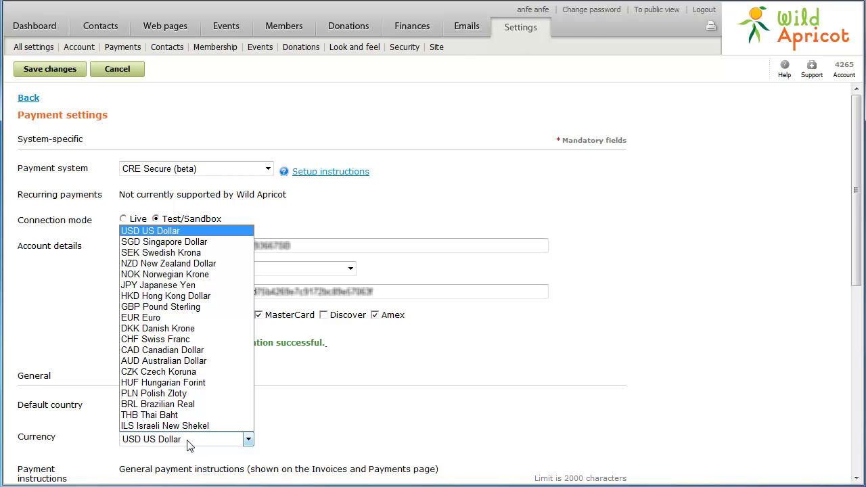
click(188, 441)
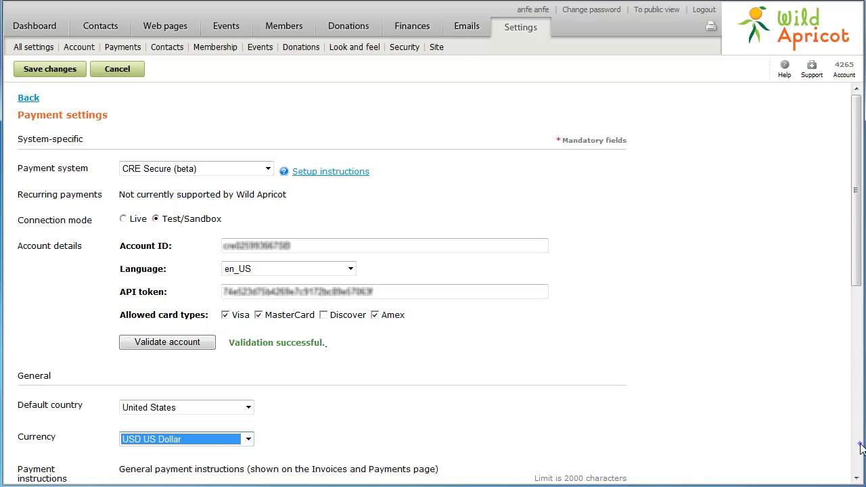
Step: Enter general instructions 'Contact us if you wish to pay offline' and event instructions 'Become a member and get a $20 discount'
scroll(856, 447, down, 5)
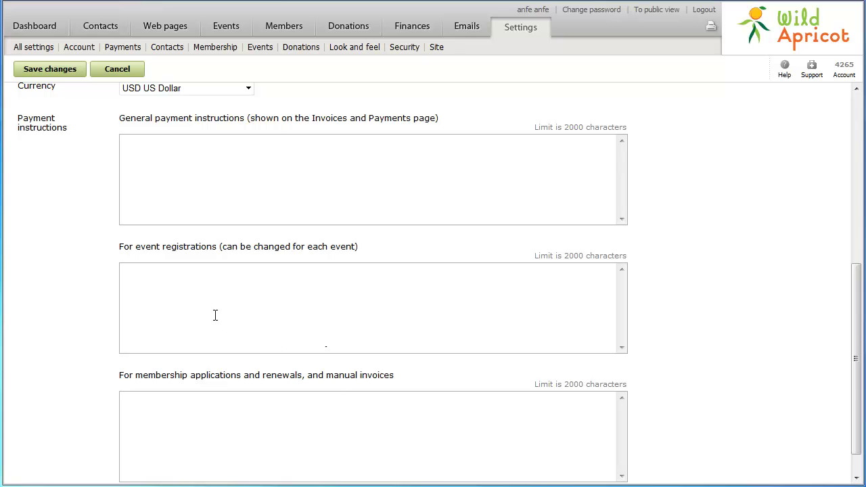
click(126, 143)
text(Contact us if you wish to pay offline)
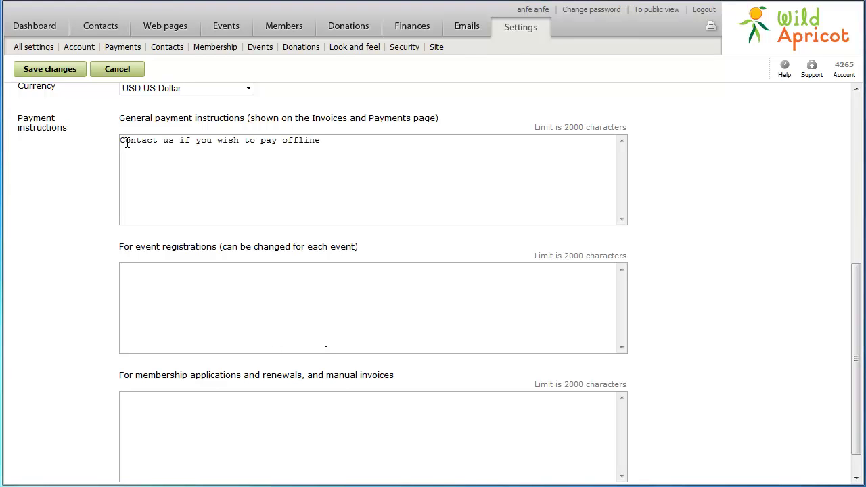
click(128, 274)
text(Become a member and get a $20 discount)
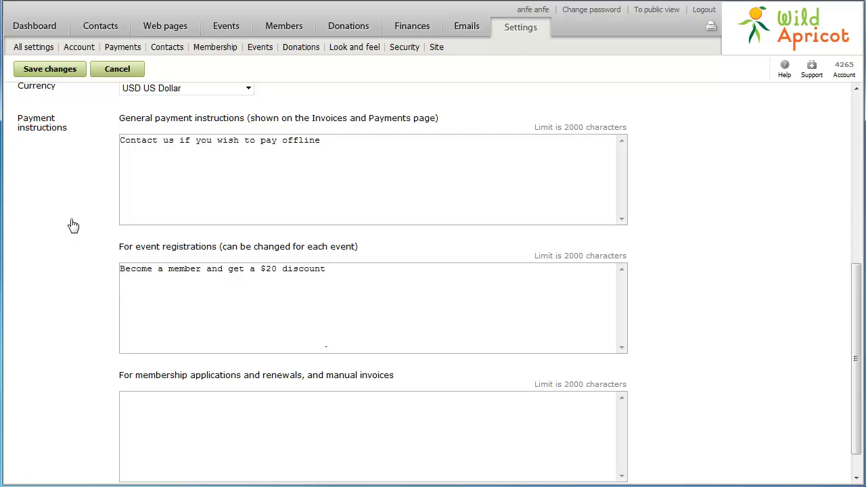
click(55, 70)
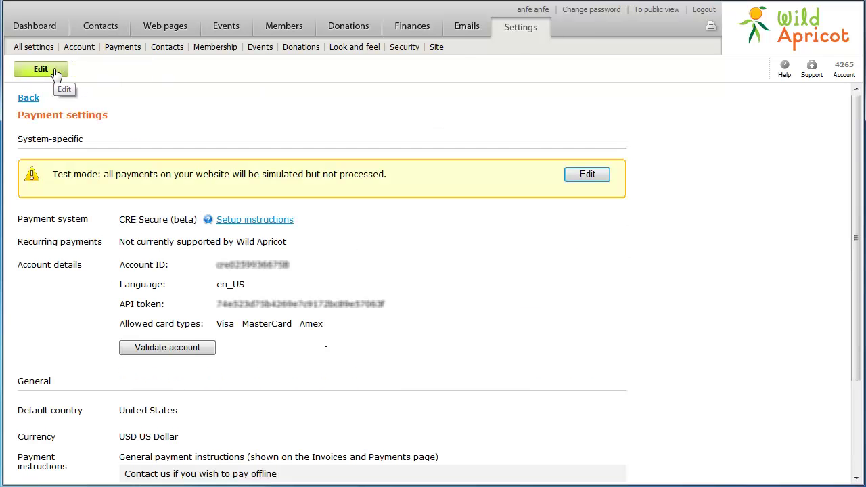